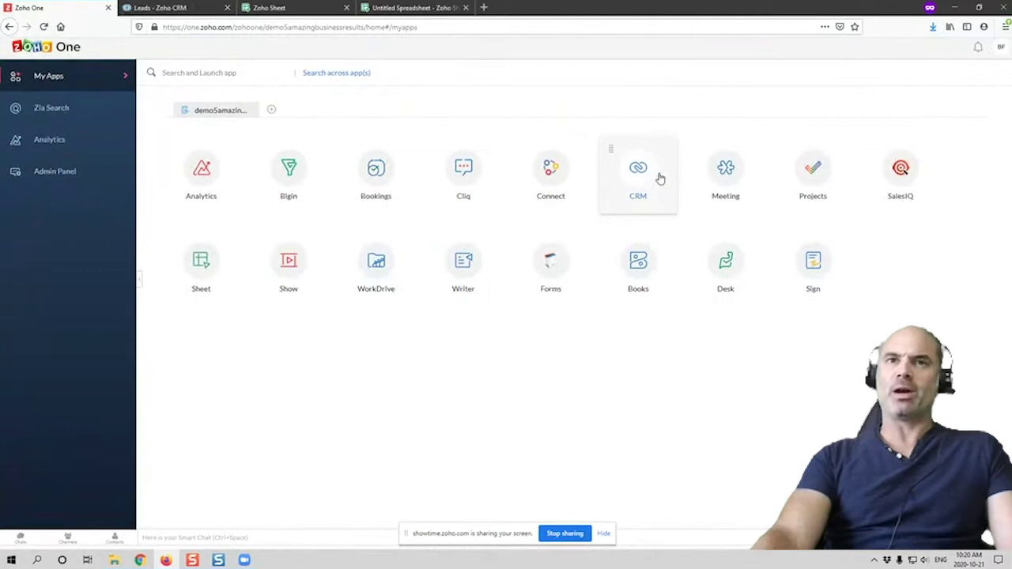
Create a blank form named 'Dummy' and add a Name field (First, Last) to it.
left_click(548, 270)
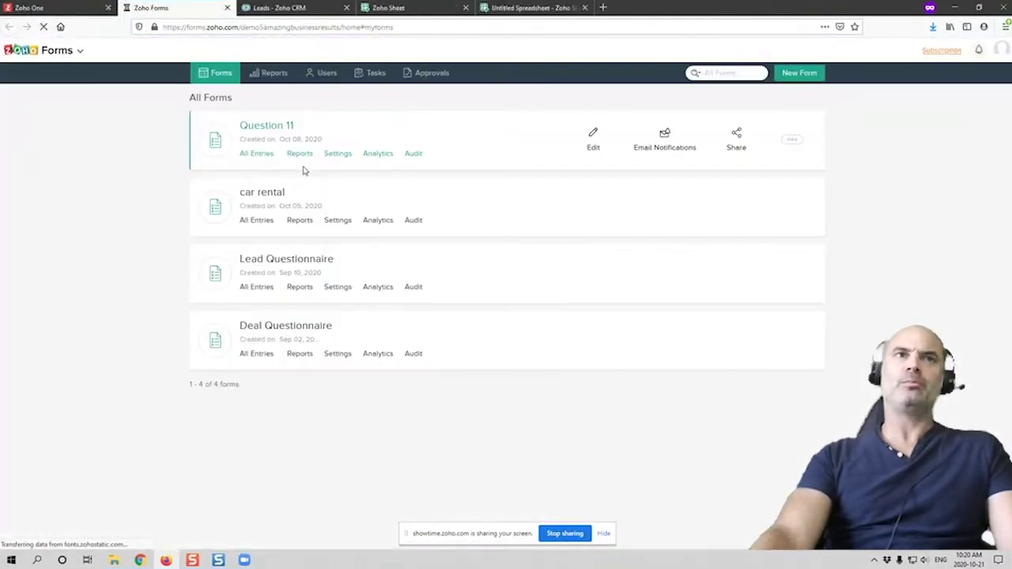
left_click(800, 72)
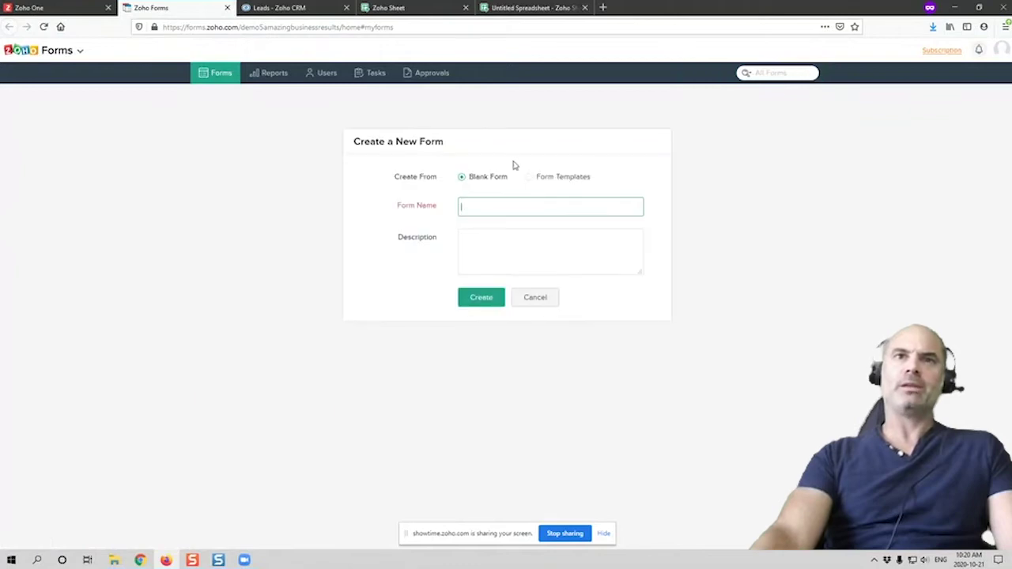
type("Dummy")
left_click(475, 301)
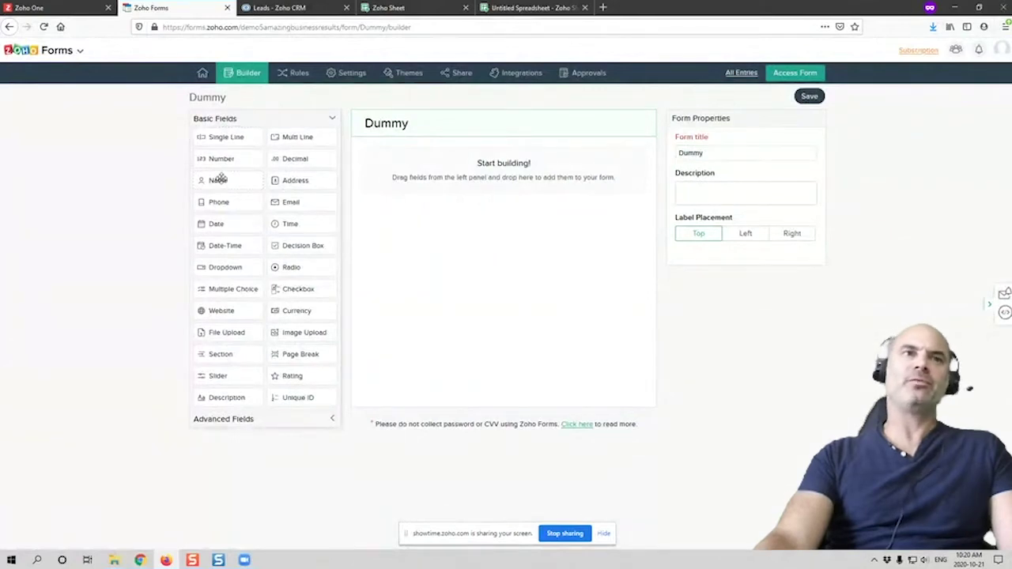
left_click_drag(220, 179, 449, 229)
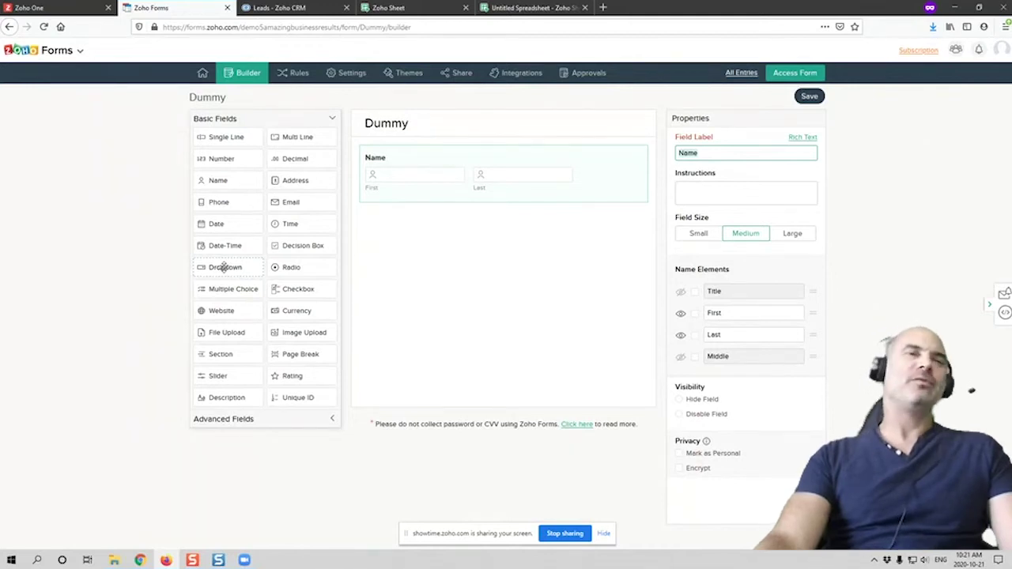
Add a 'License Type' dropdown with choices Renewal and New License, removing the third choice.
left_click_drag(225, 267, 443, 237)
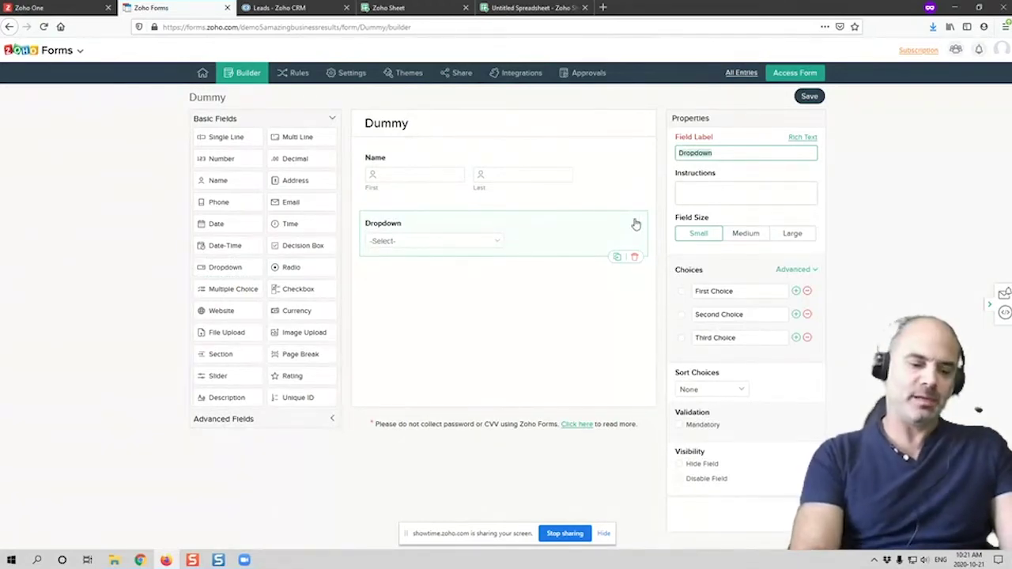
type("License Type")
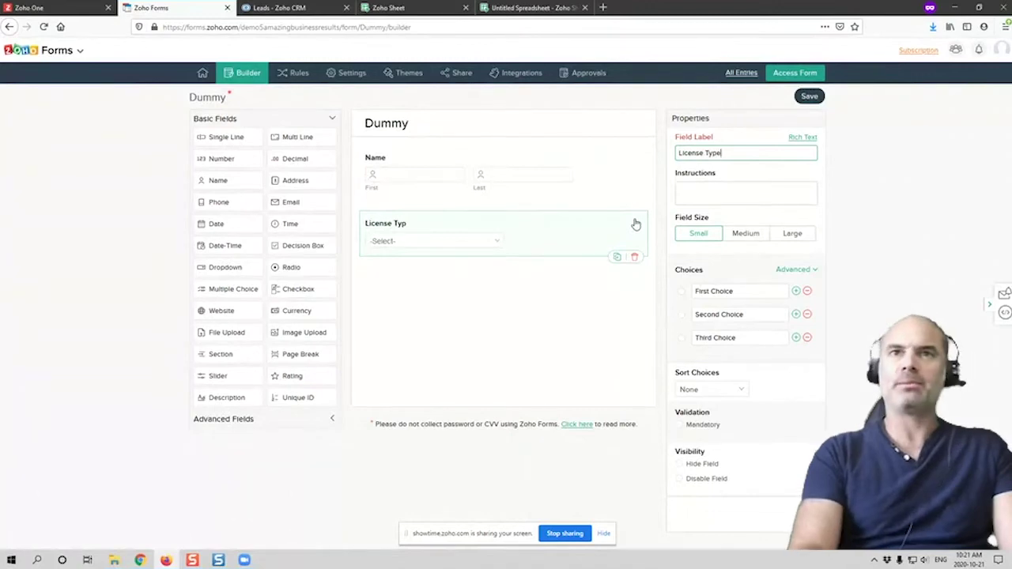
left_click(741, 290)
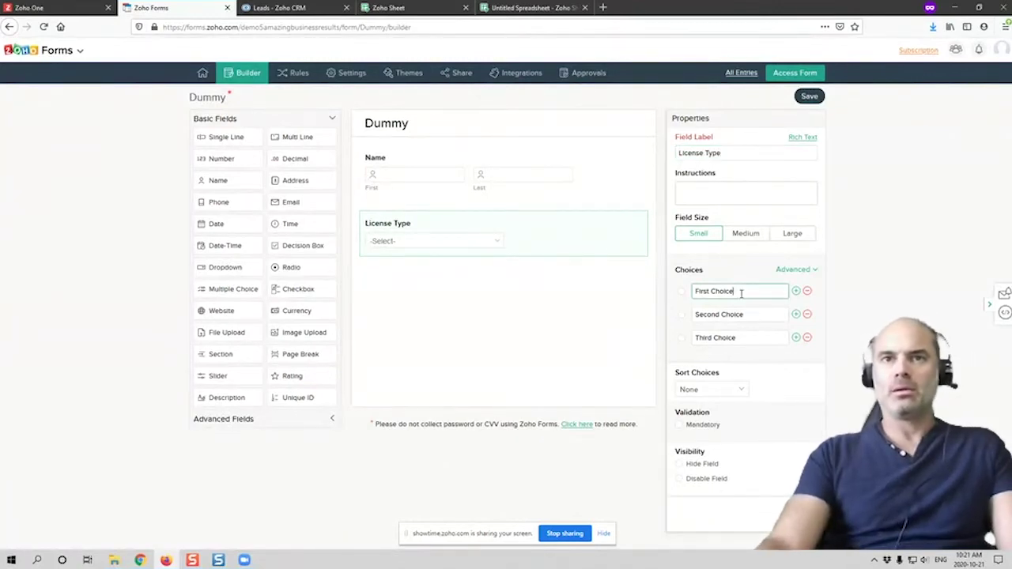
key("ctrl+a")
type("Ren")
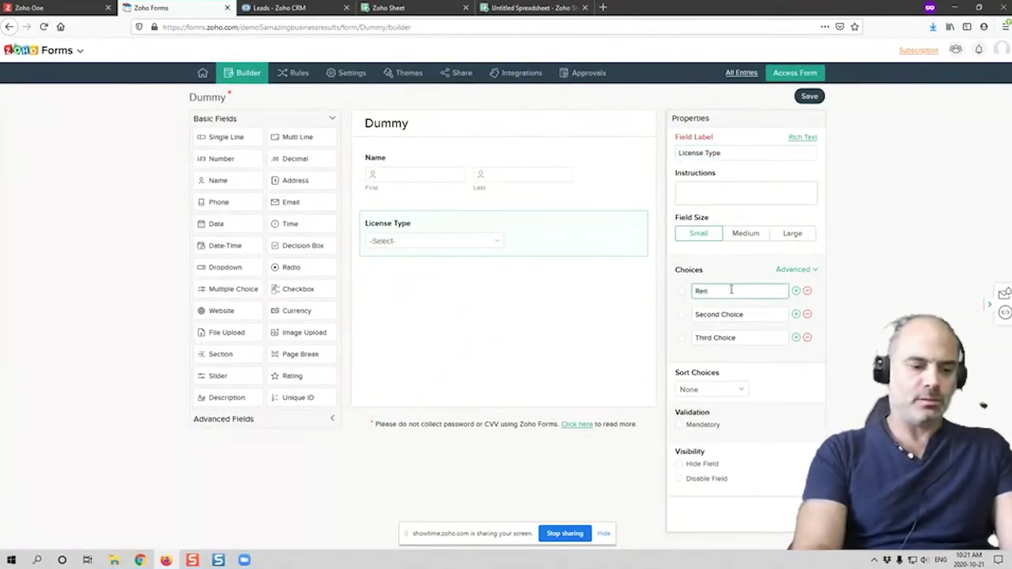
type("ewal")
key("Tab")
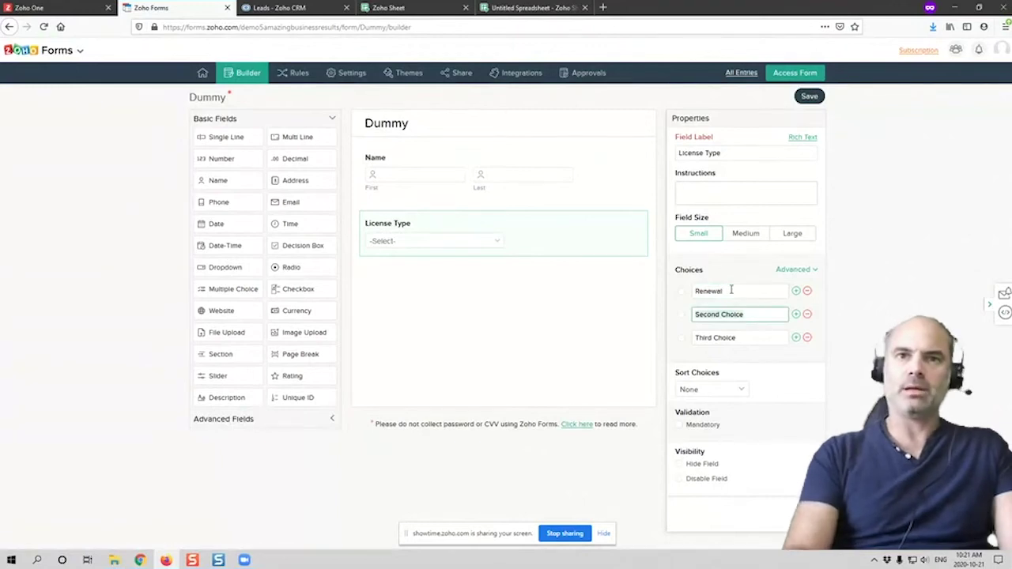
type("New")
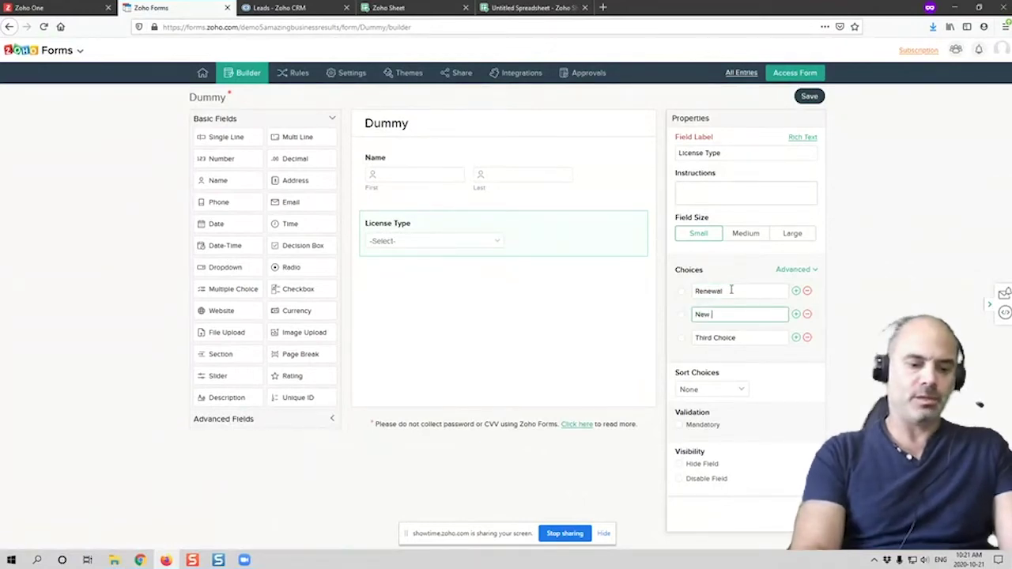
type("License")
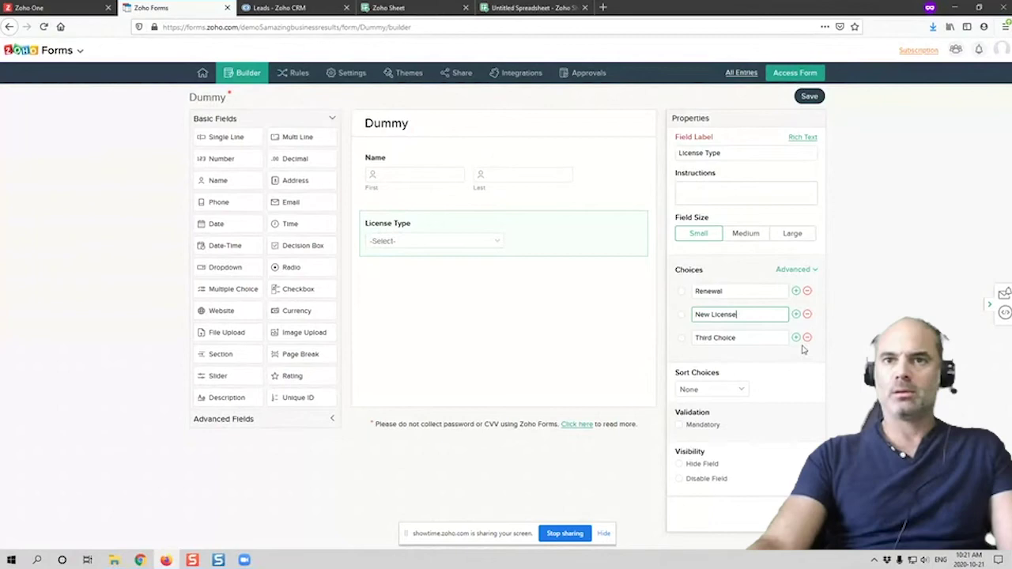
left_click(807, 338)
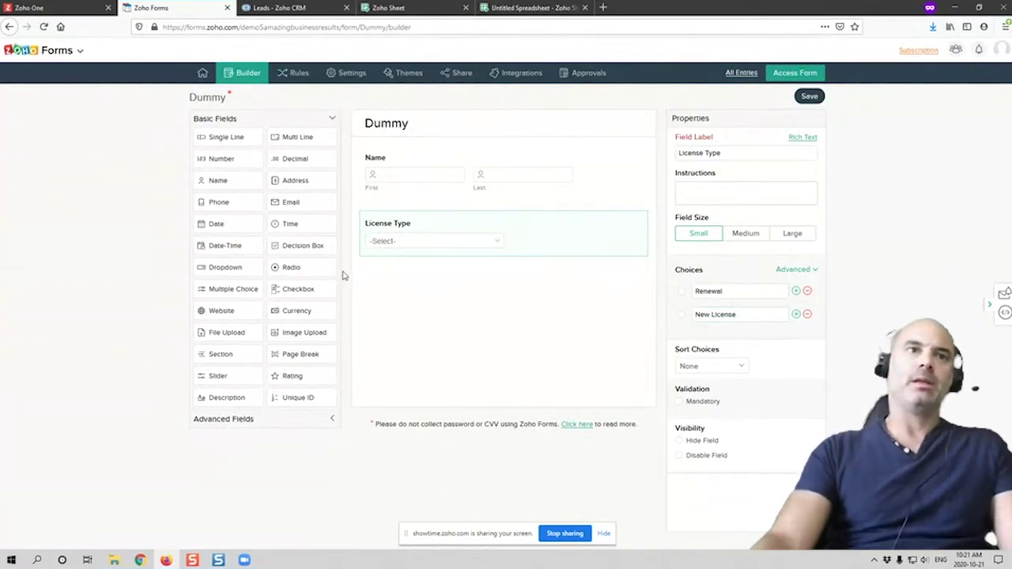
Add a 'Please call blah' description below the dropdown and save the form.
left_click_drag(241, 394, 439, 308)
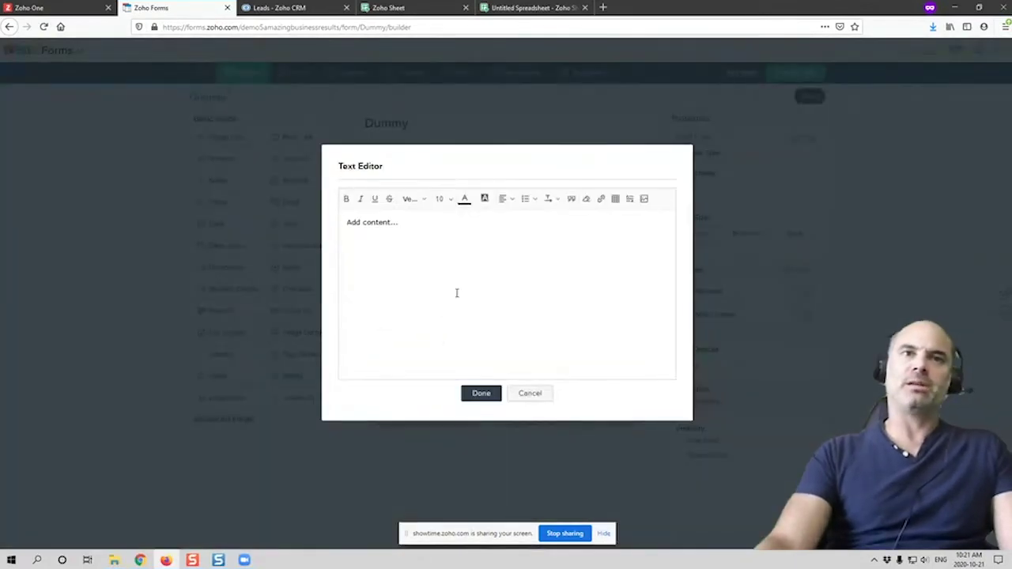
type("Pleas")
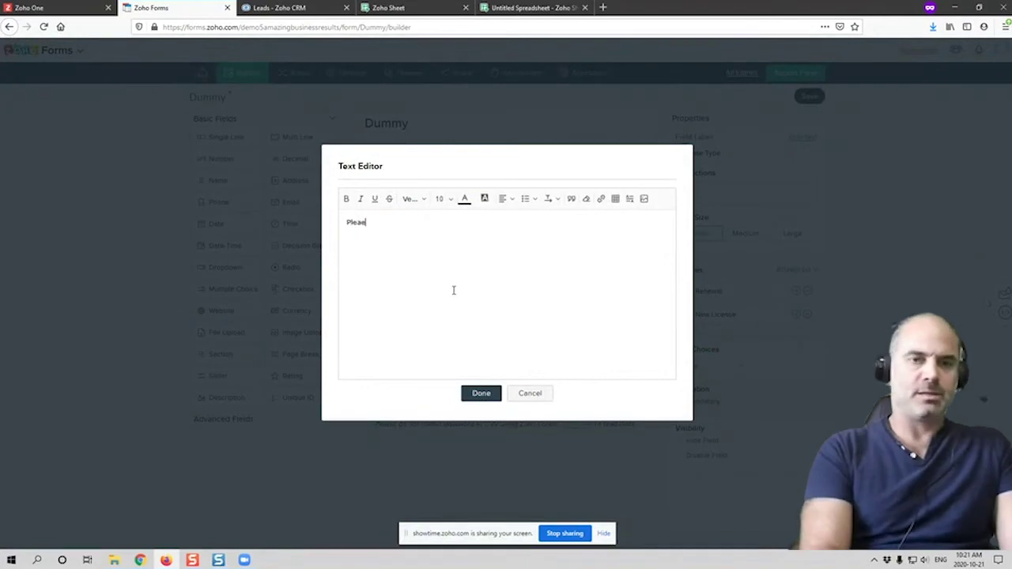
type("e call b")
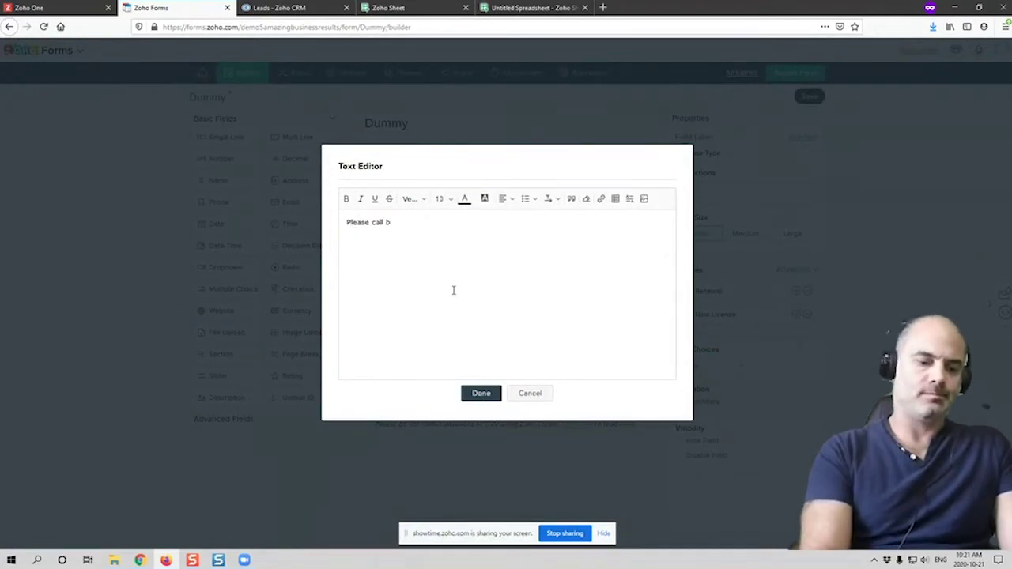
type("lah")
left_click(481, 393)
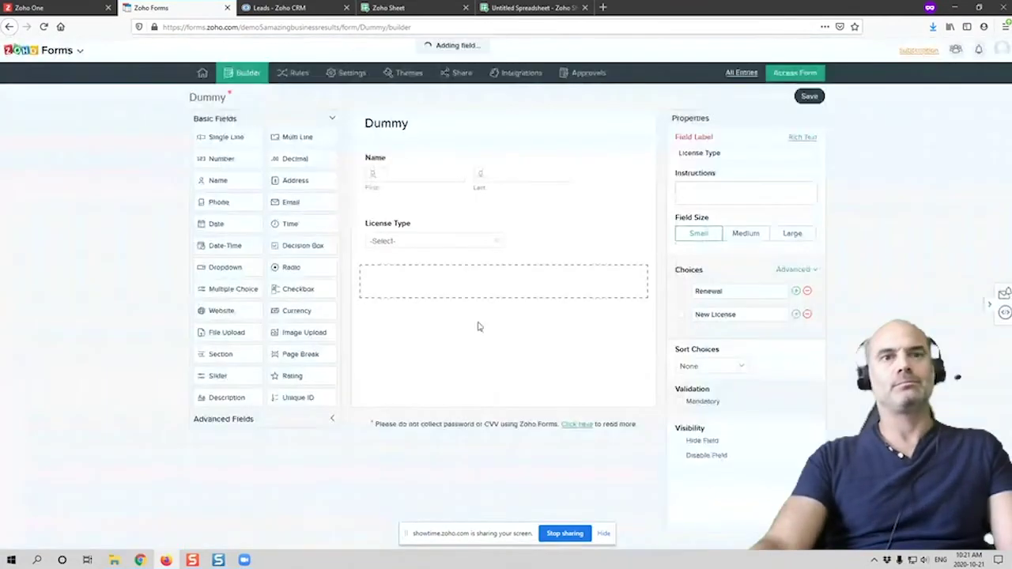
left_click(808, 98)
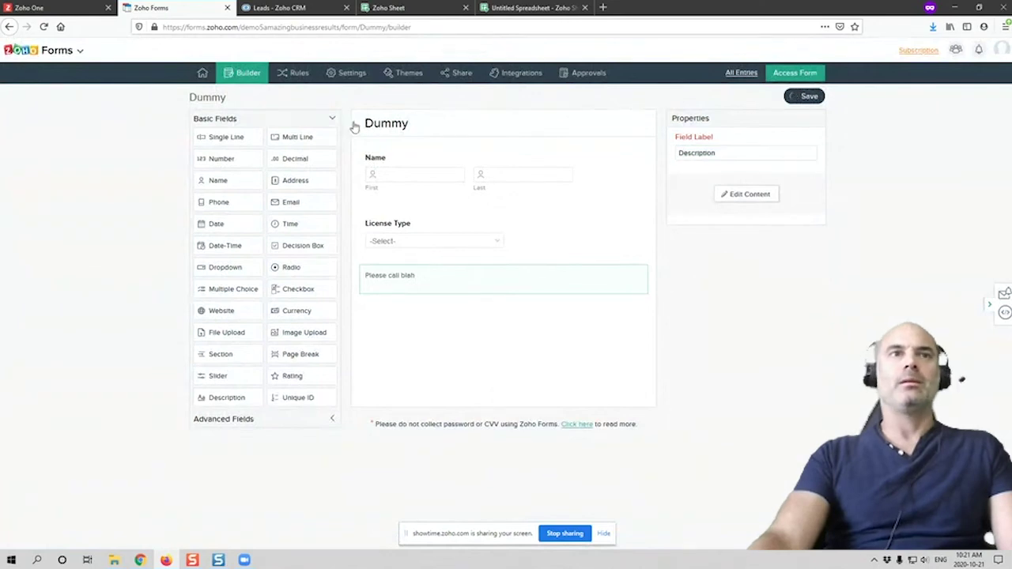
Start a new field rule named 'License Type'.
left_click(299, 74)
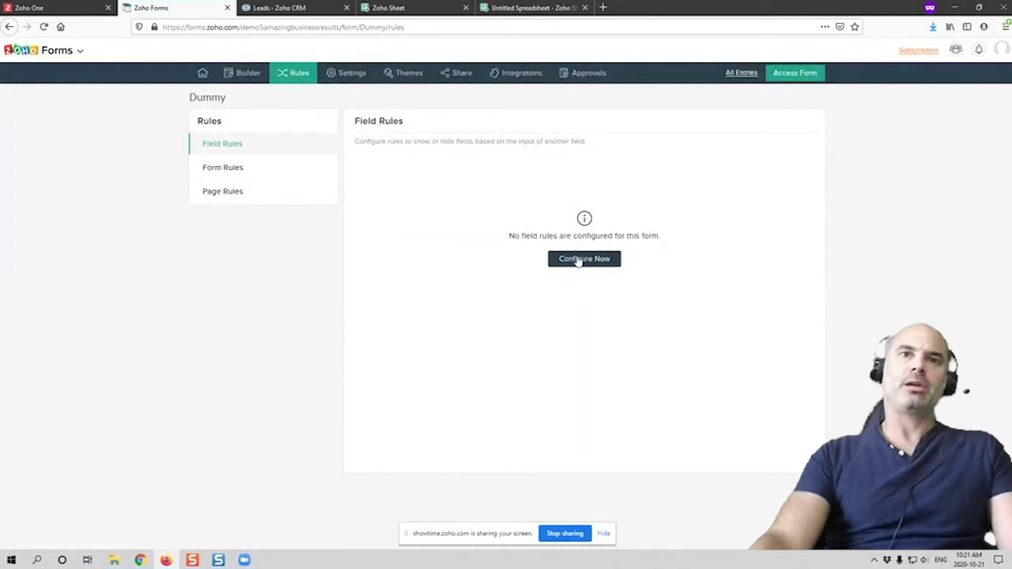
left_click(580, 260)
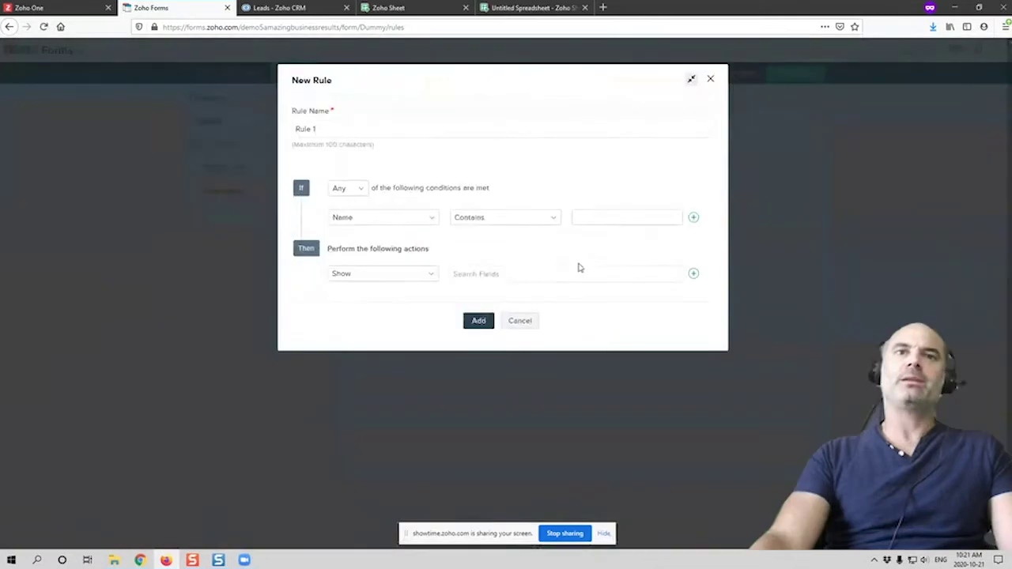
triple_click(344, 129)
type("Lice")
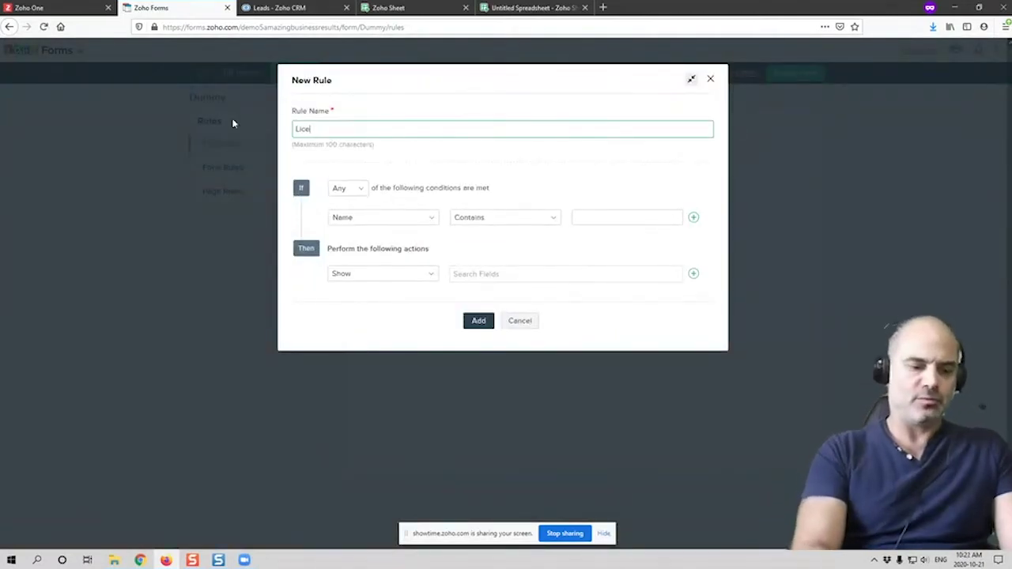
type("nse Type")
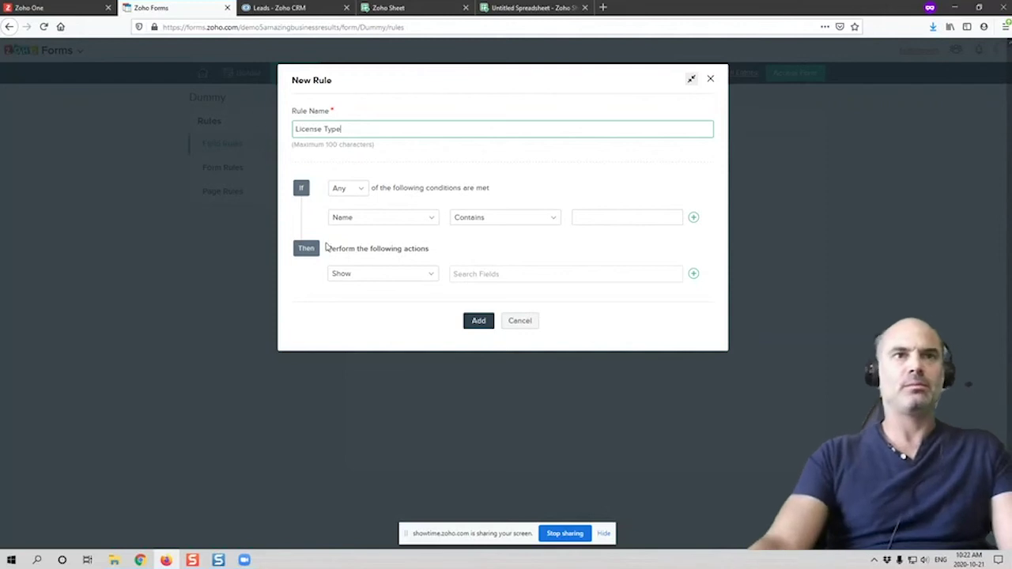
Make the rule show Description when License Type is Renewal, then open the live form.
left_click(377, 220)
left_click(369, 279)
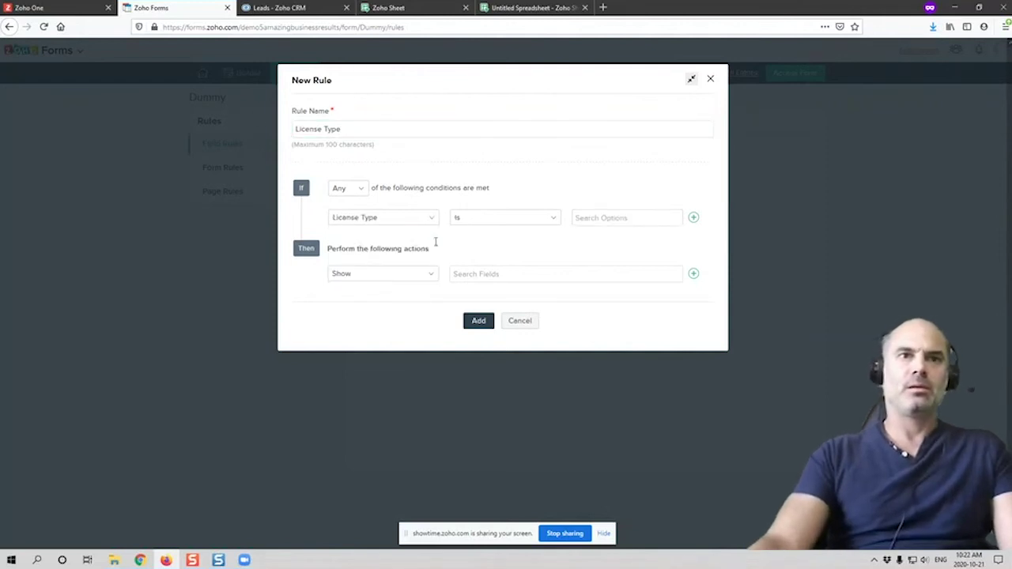
left_click(608, 222)
left_click(615, 232)
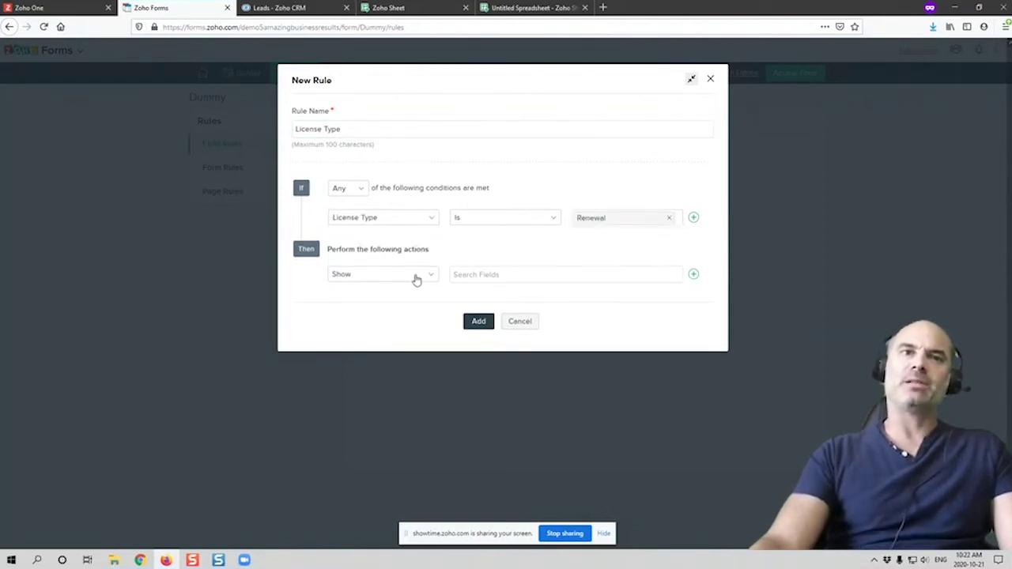
left_click(495, 275)
left_click(496, 302)
left_click(477, 340)
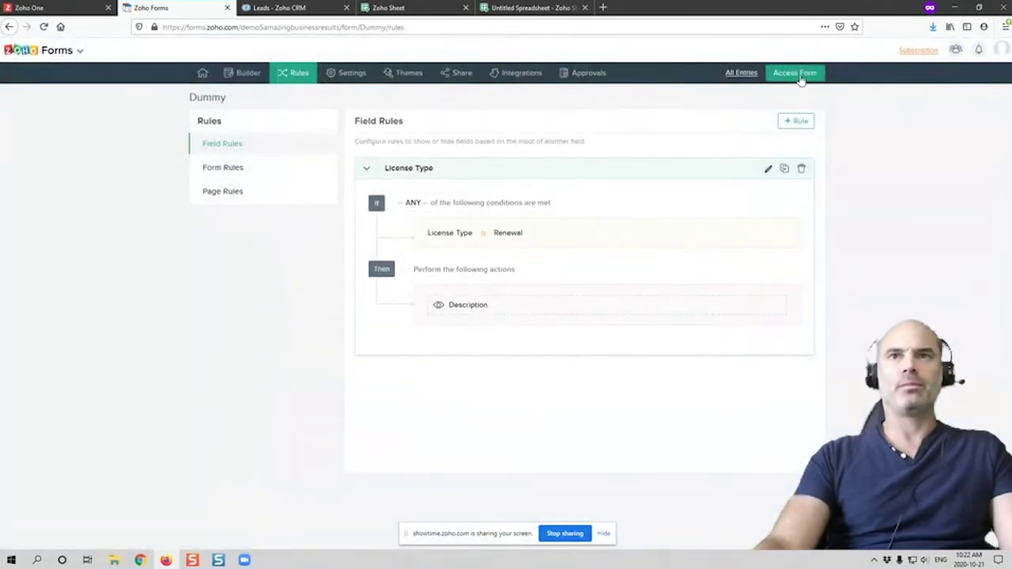
left_click(796, 73)
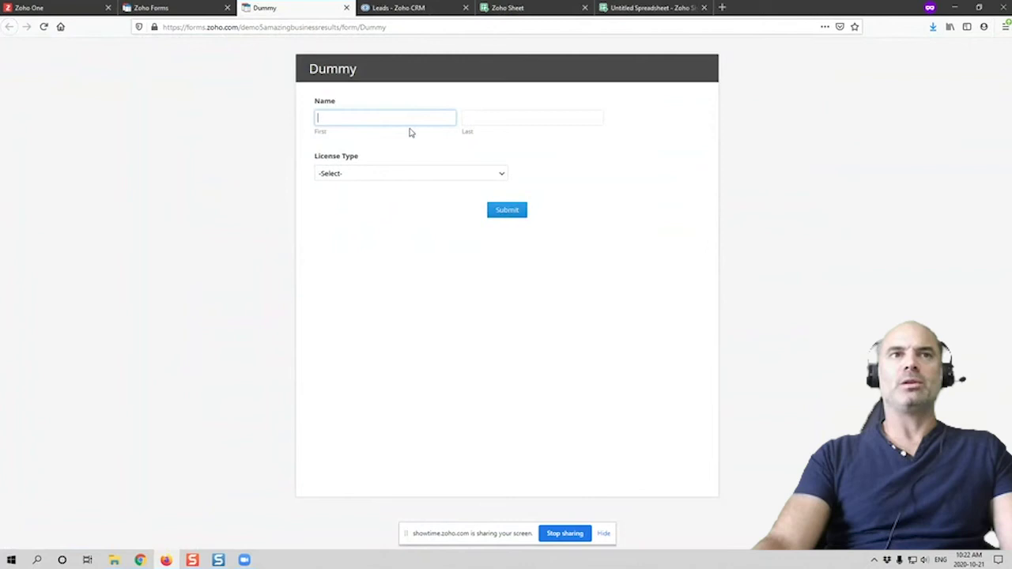
Enter a test first and last name on the live Dummy form.
type("zdsfs")
left_click(502, 119)
type("fdsf")
Choose New License, then Renewal, confirming the 'Please call blah' note appears only for Renewal.
left_click(424, 173)
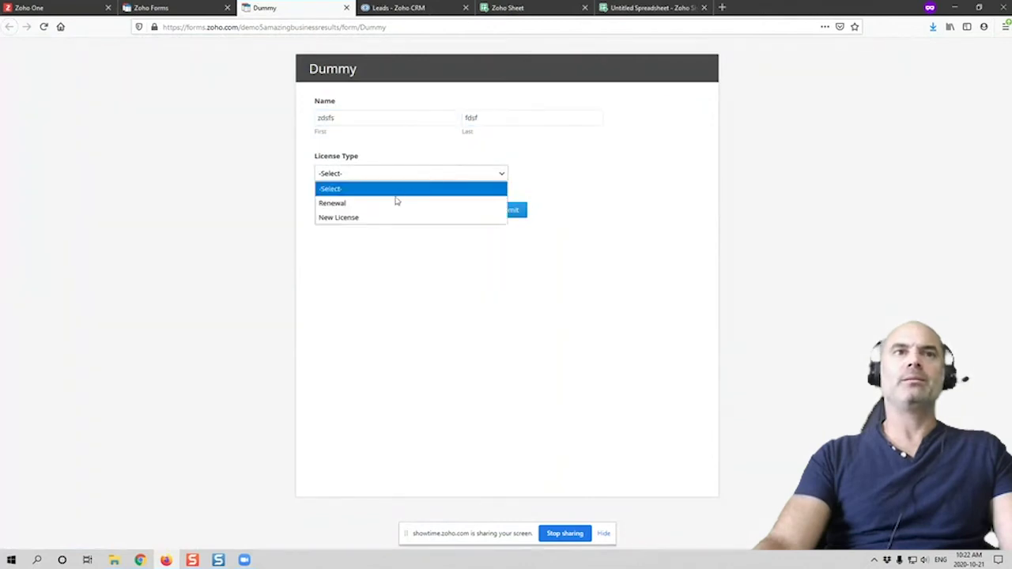
left_click(353, 217)
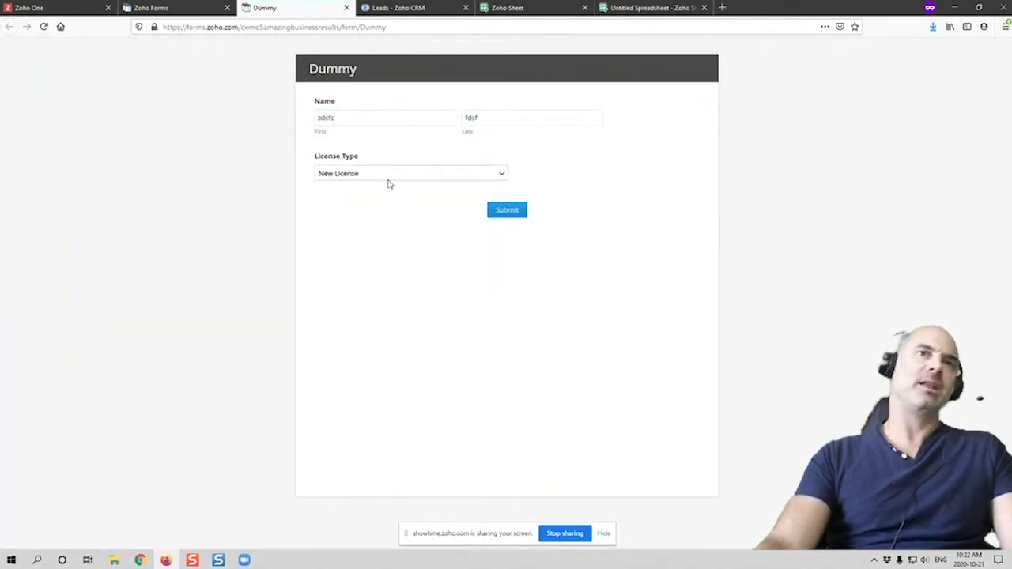
left_click(386, 176)
left_click(371, 204)
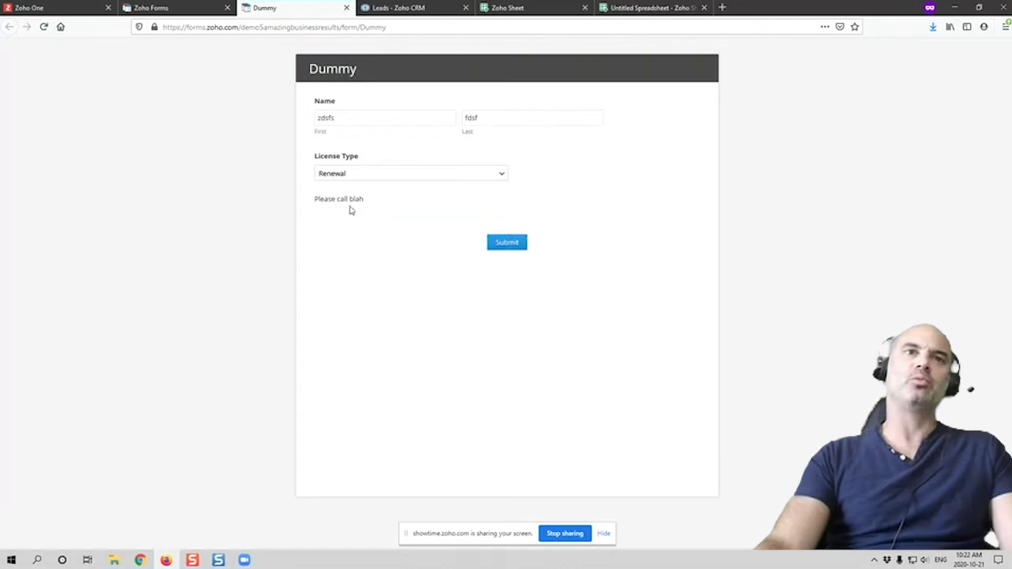
left_click_drag(319, 201, 390, 208)
left_click(391, 208)
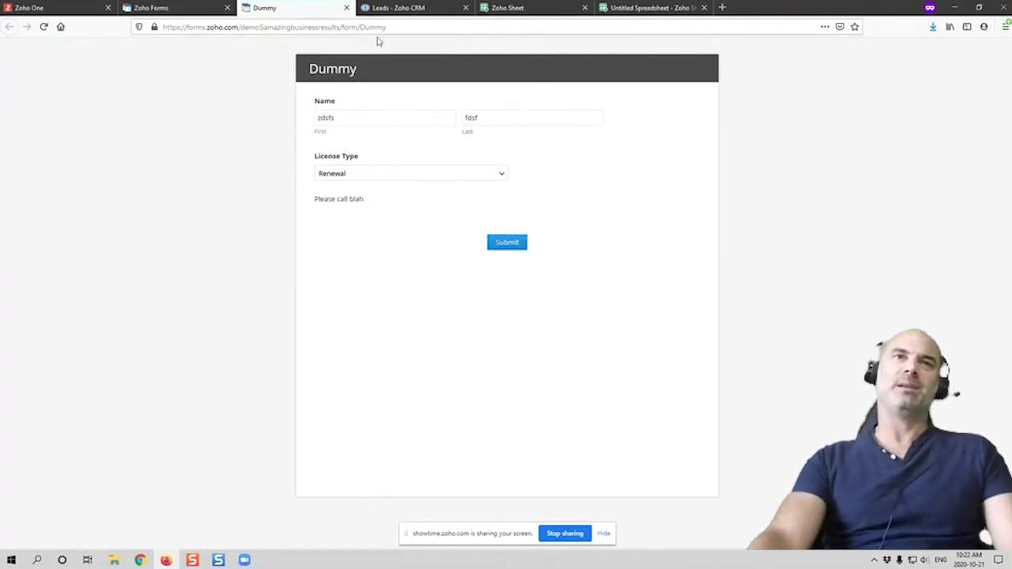
left_click(174, 8)
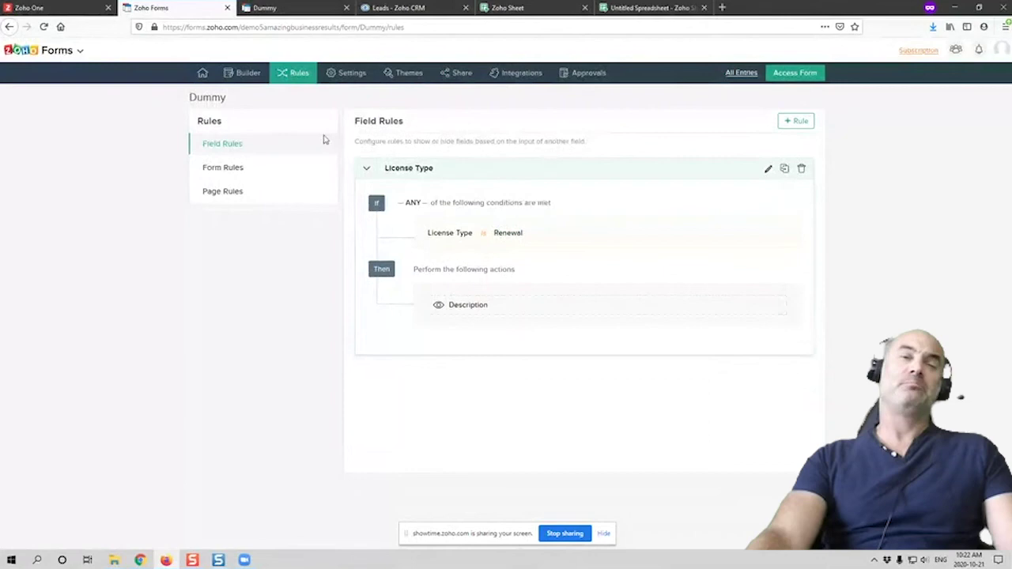
Restyle the 'Please call blah' description text in red at font size 18 and save it.
left_click(249, 74)
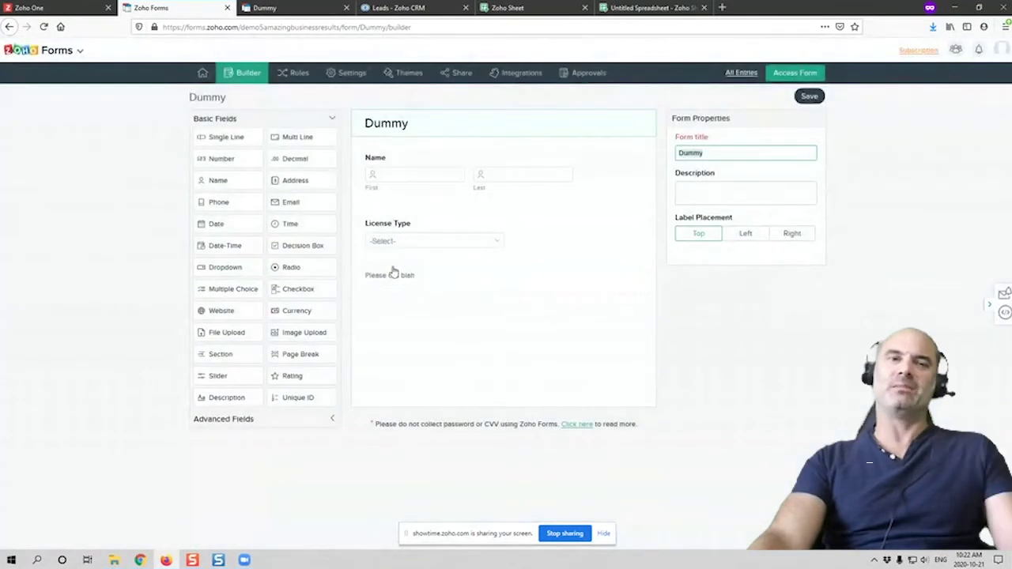
left_click(400, 278)
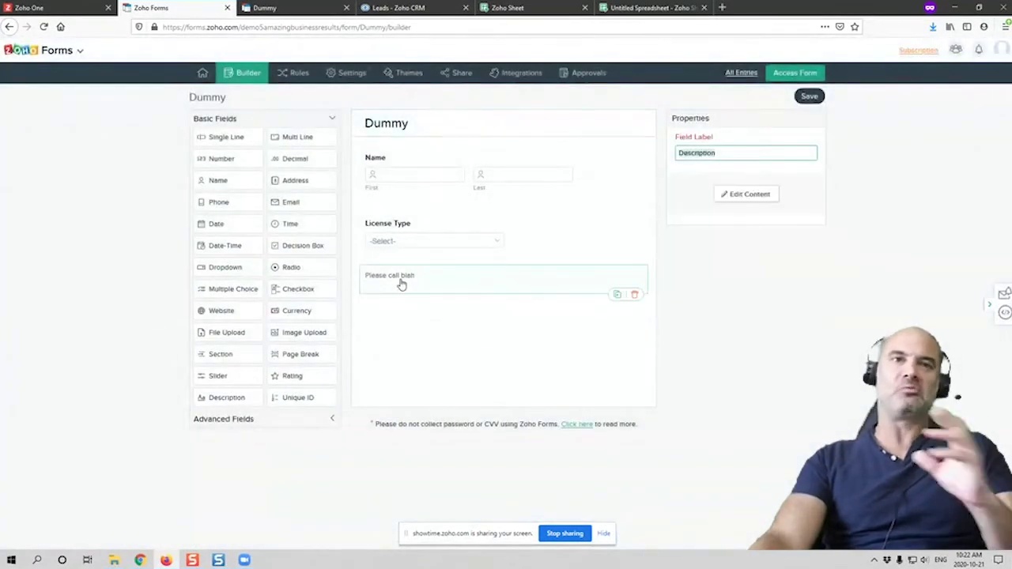
left_click(747, 194)
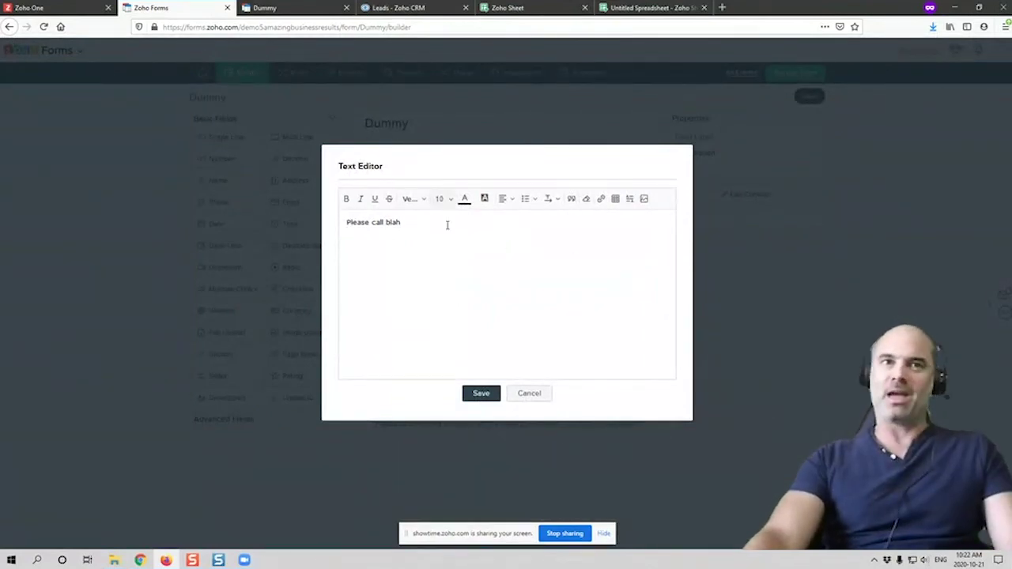
key("ctrl+a")
left_click(465, 199)
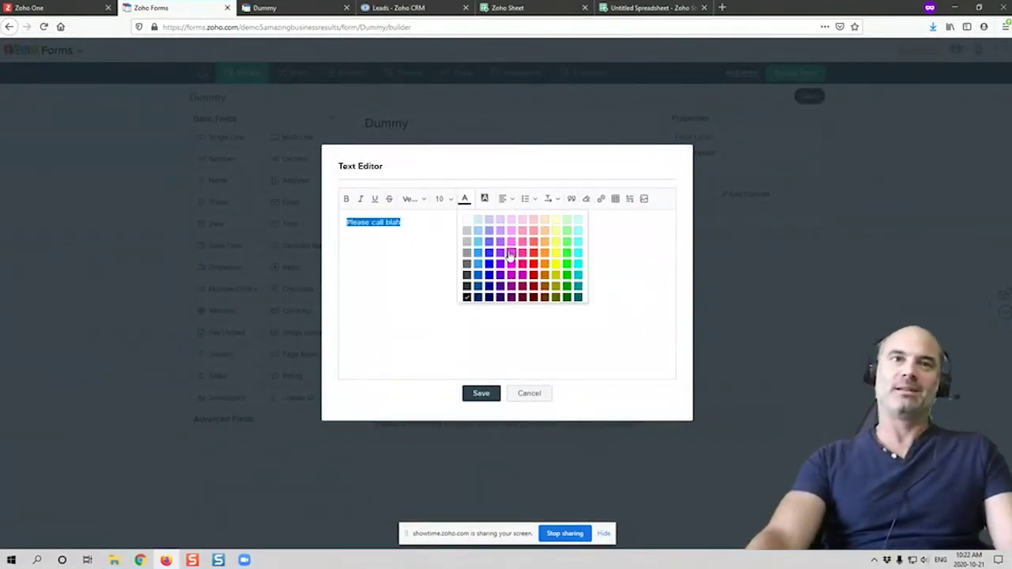
left_click(536, 266)
left_click(446, 201)
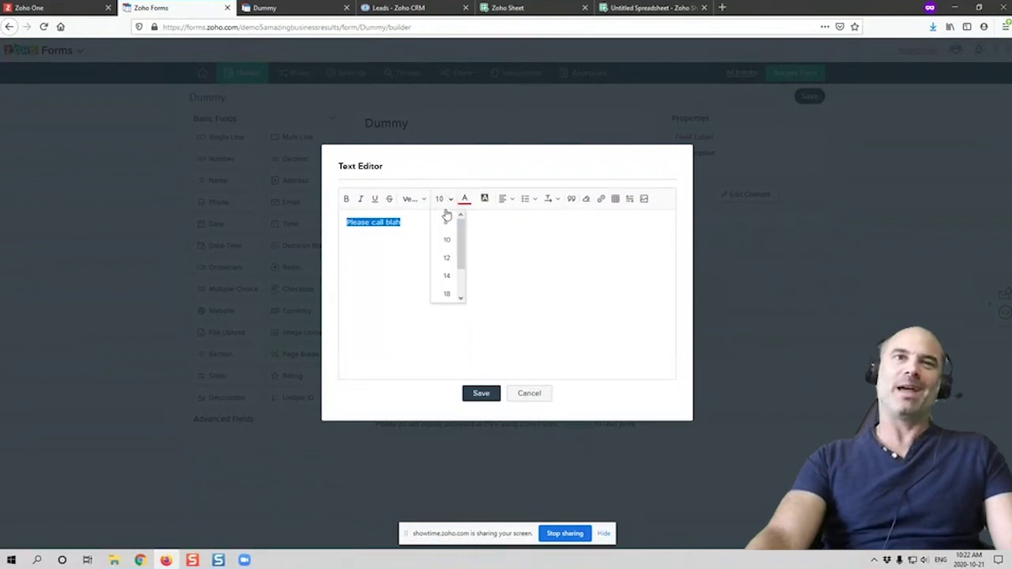
left_click(447, 291)
left_click(545, 301)
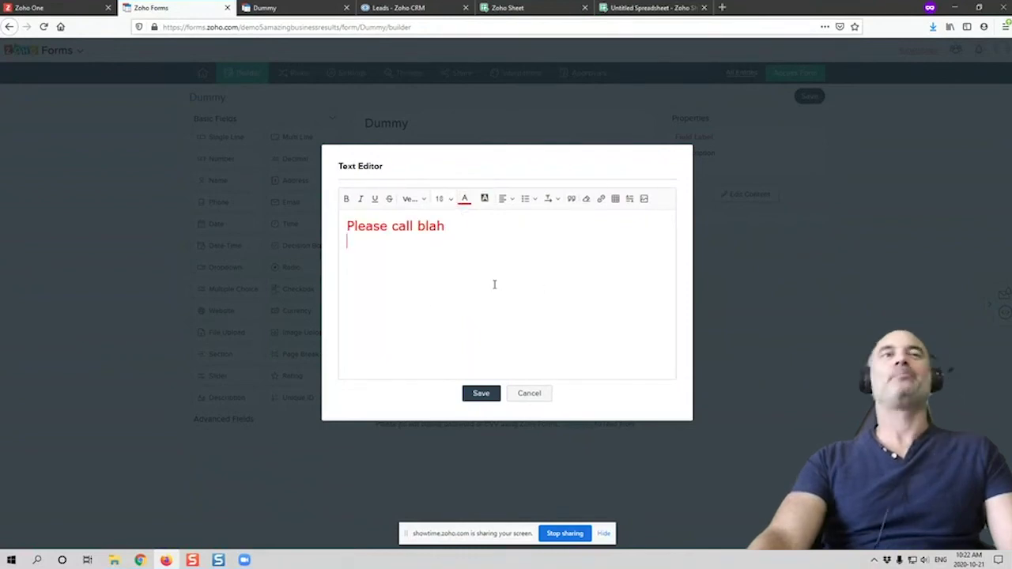
key("ctrl+a")
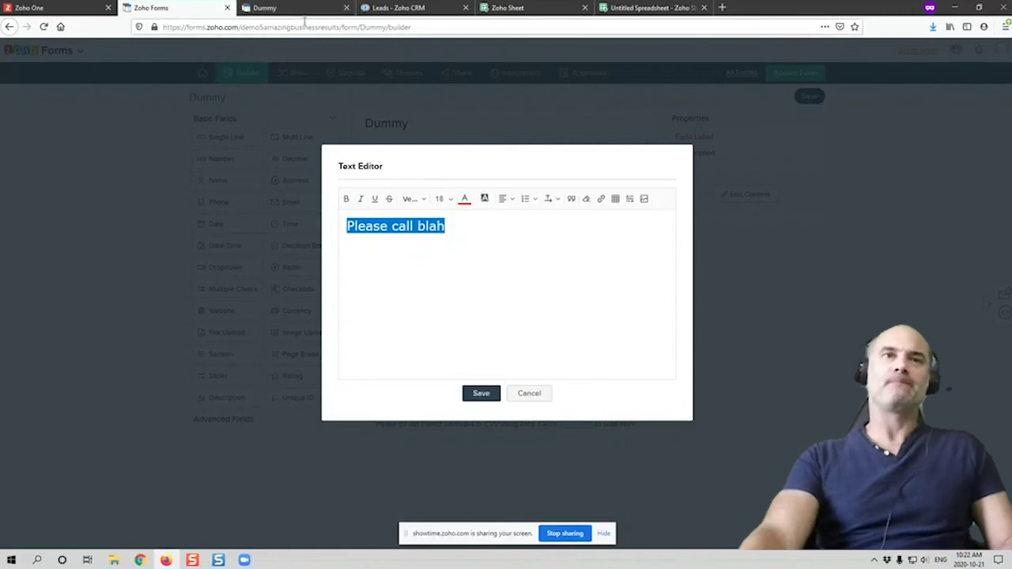
left_click(482, 396)
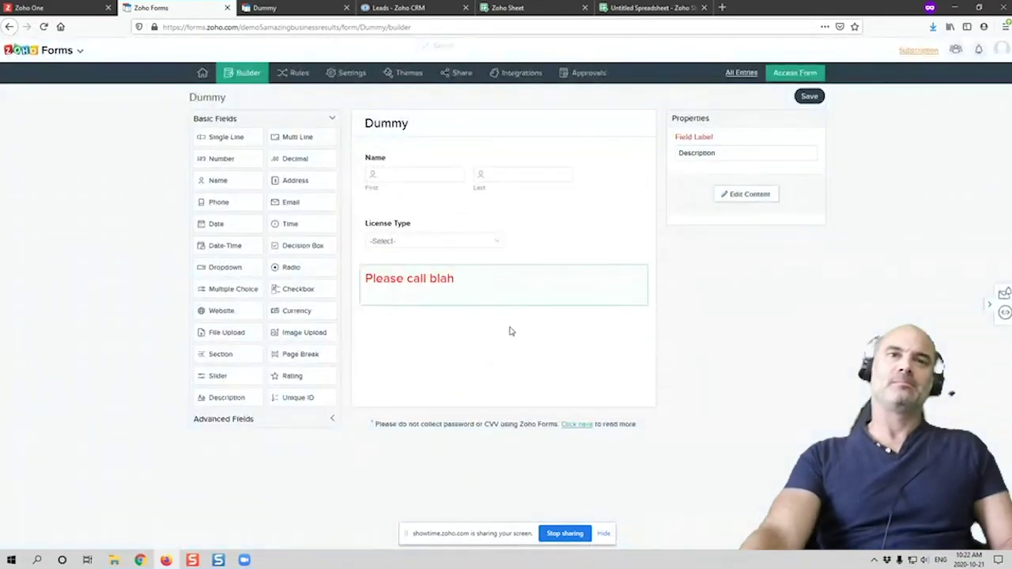